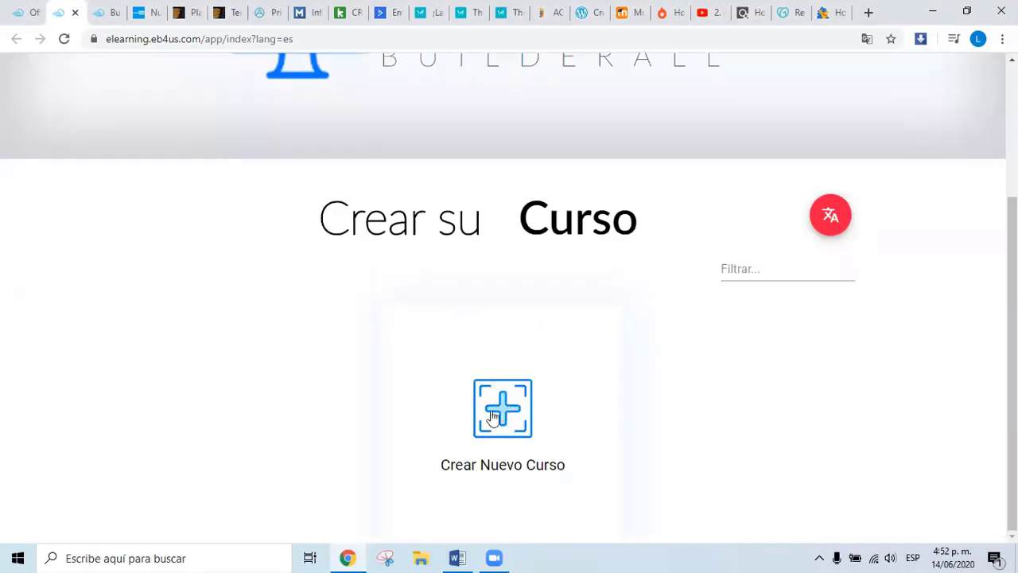
Open the new-course wizard from the Crear Nuevo Curso plus icon.
click(504, 414)
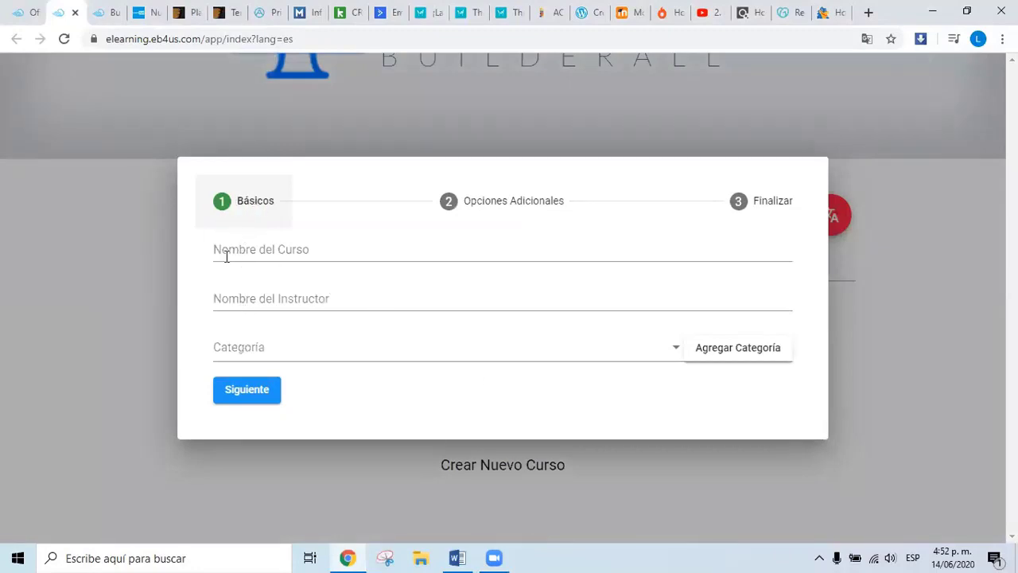
Fill in course name Negocio Infinito, the instructor's full name, and category Tecnología y codificación.
click(235, 252)
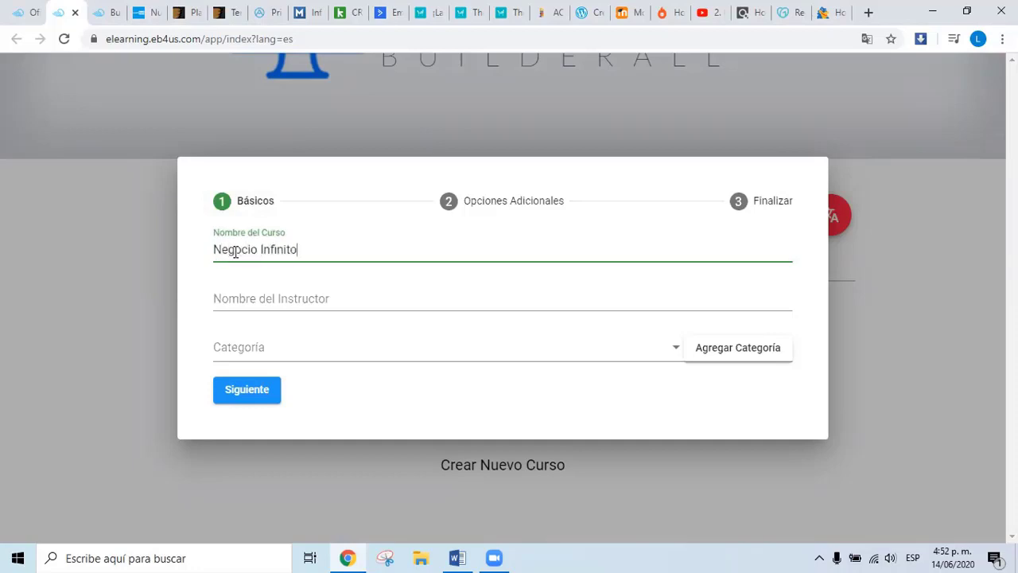
click(235, 293)
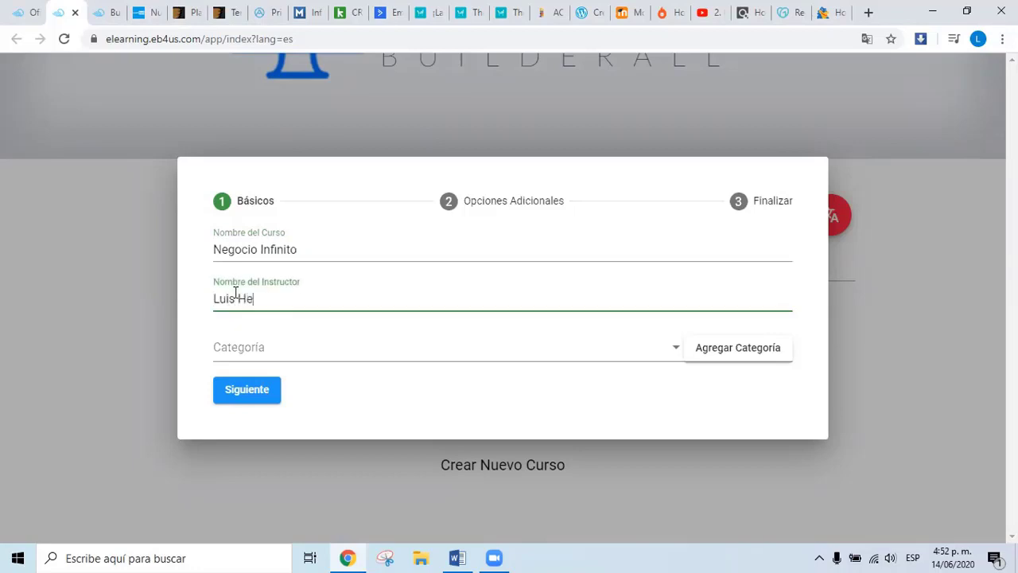
click(324, 357)
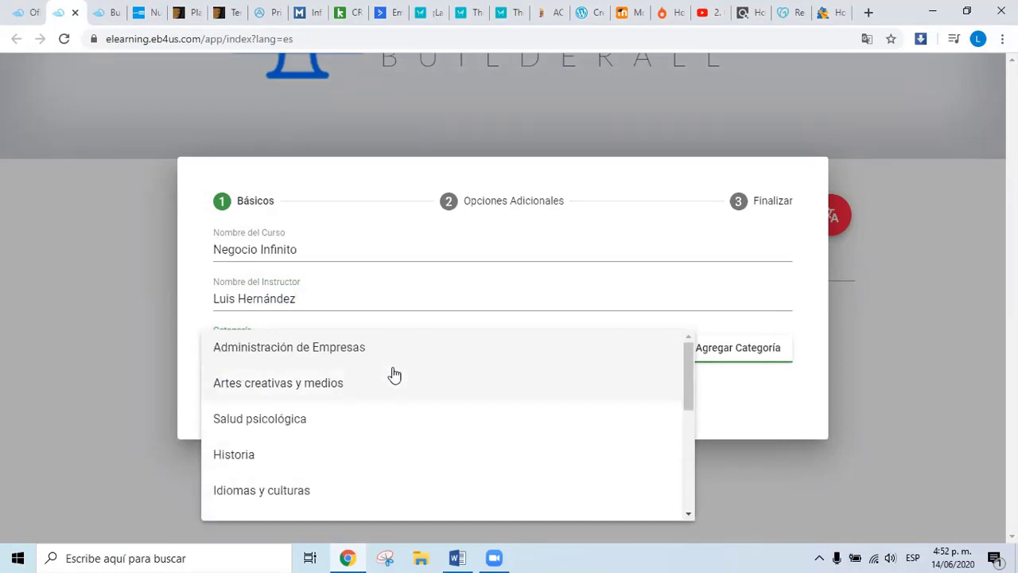
scroll(374, 390, down, 5)
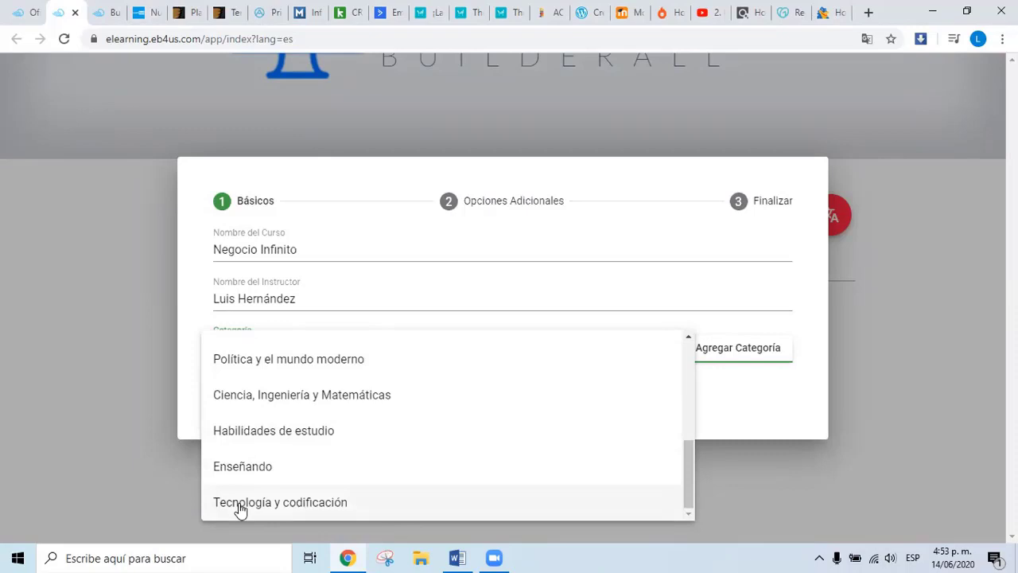
click(236, 509)
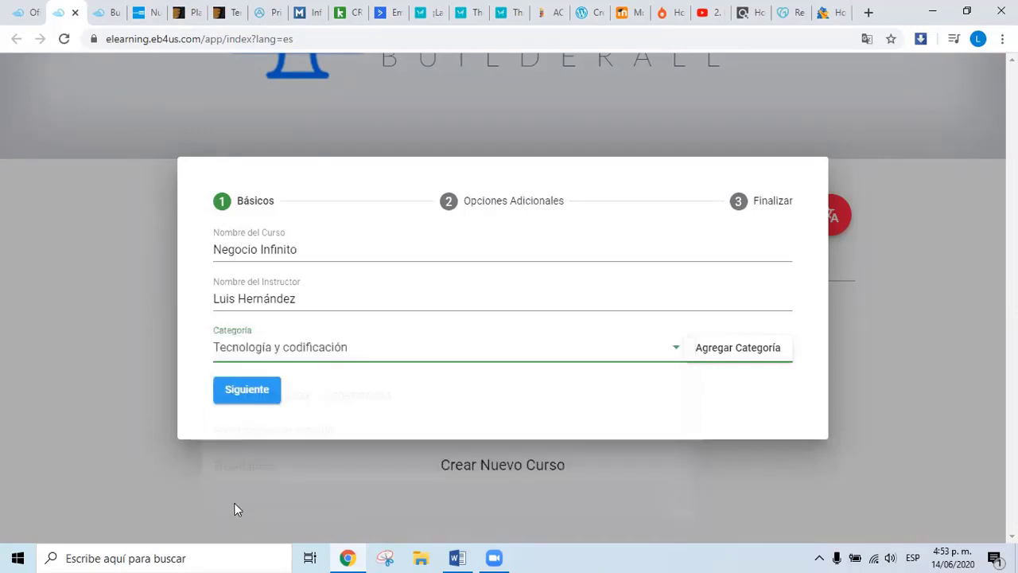
Create a Marketing Digital category, select it, and advance to the Opciones Adicionales step.
click(777, 347)
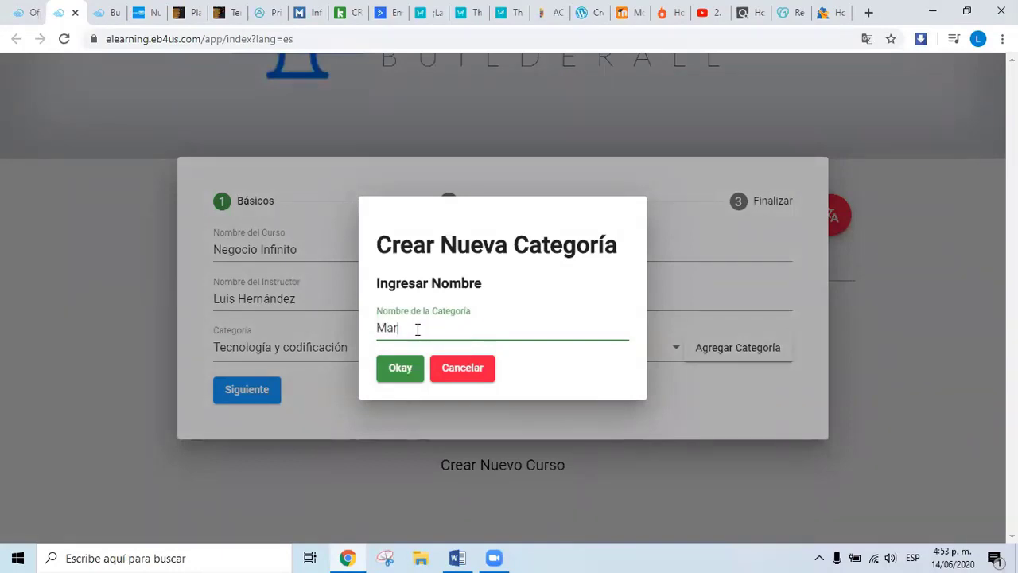
text(keting Digital)
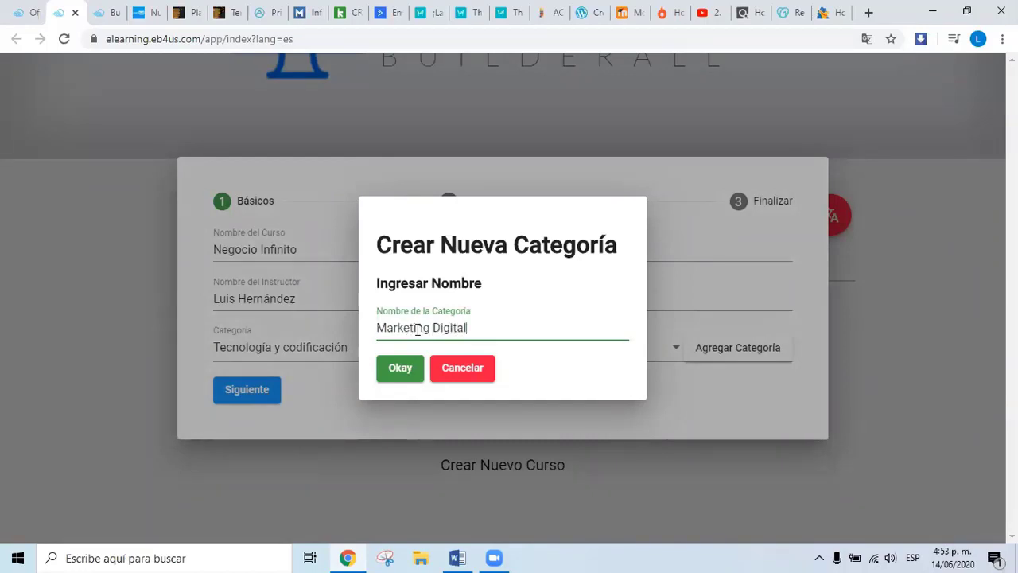
click(398, 371)
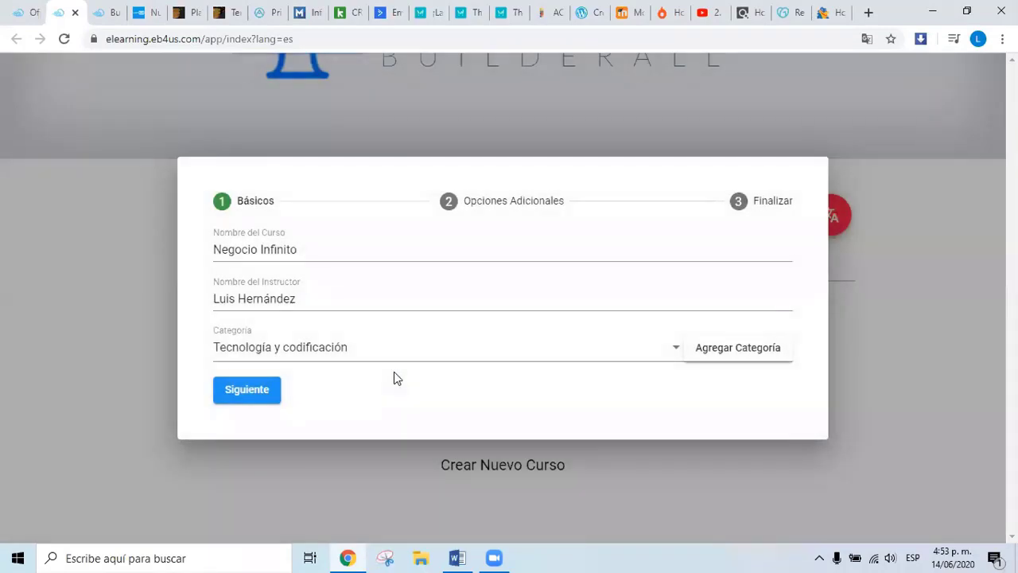
click(484, 350)
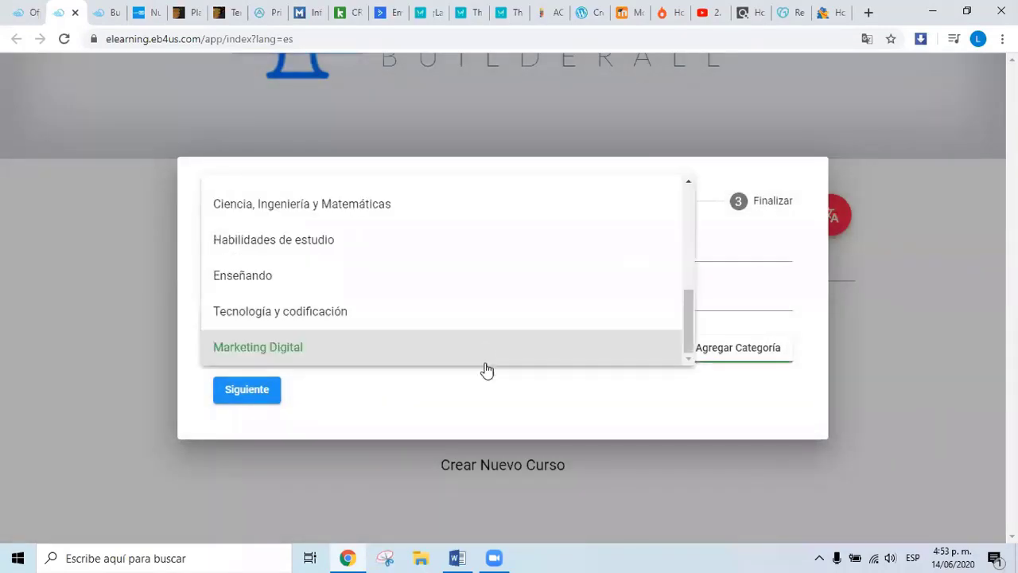
click(252, 351)
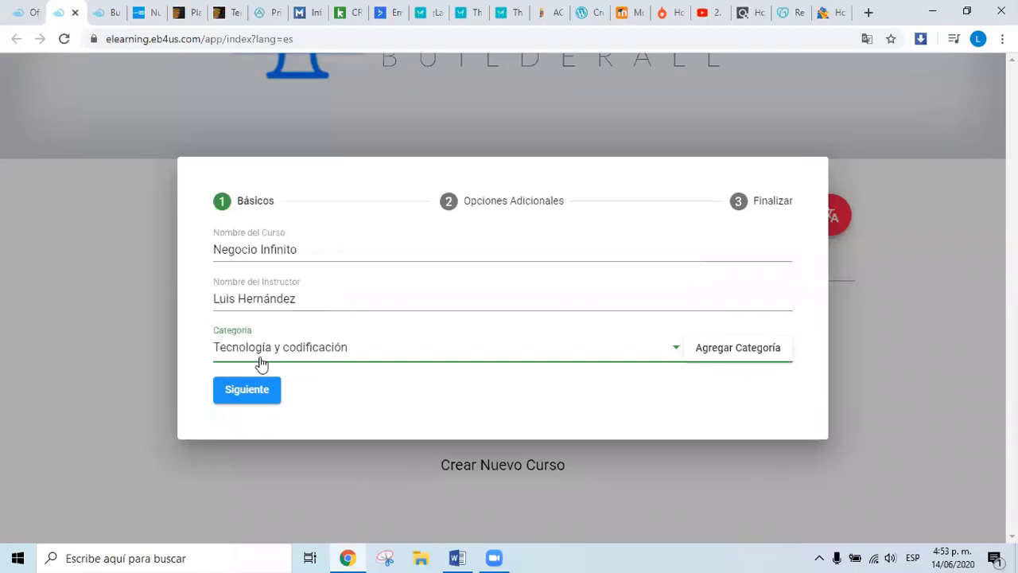
click(248, 396)
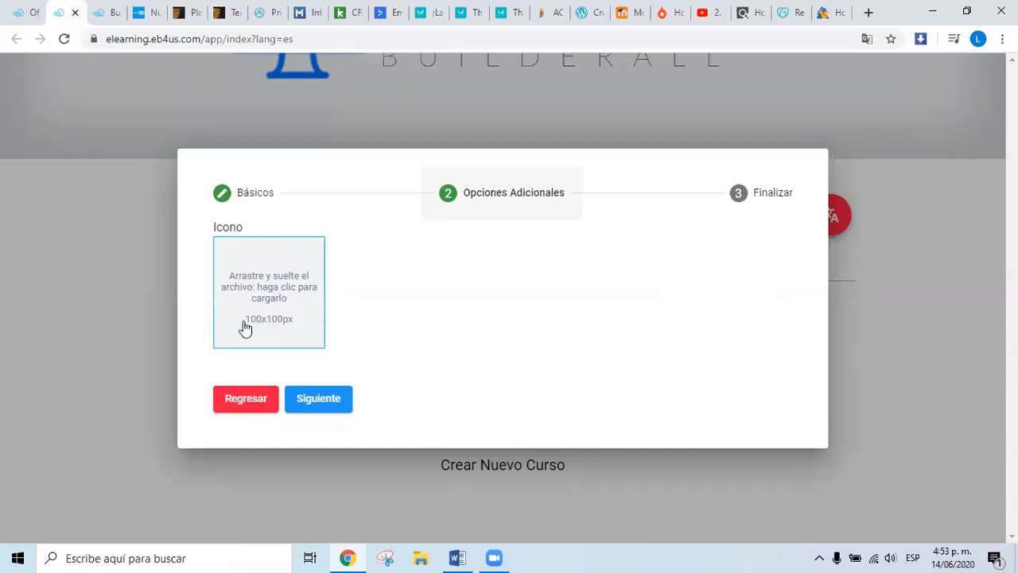
Upload Icon Negocio Infinito 2 from D:\NEGOCIO INFINITO as the course icon.
click(283, 291)
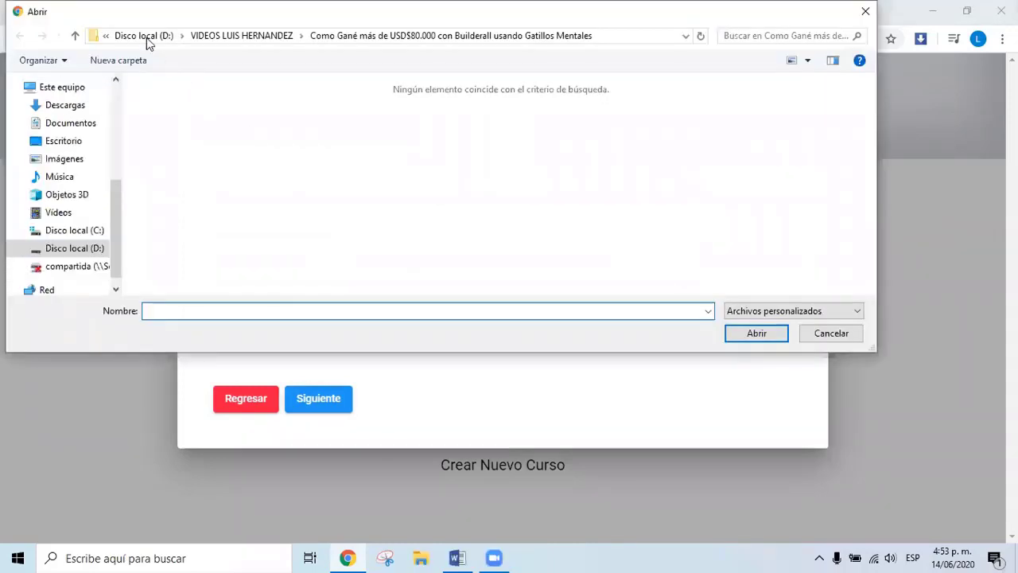
click(147, 38)
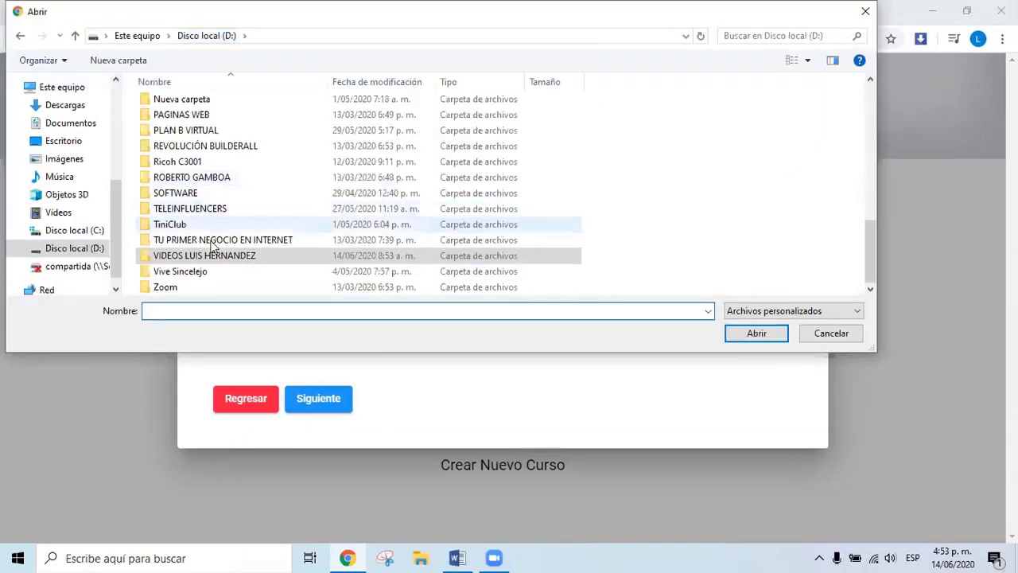
scroll(181, 163, up, 3)
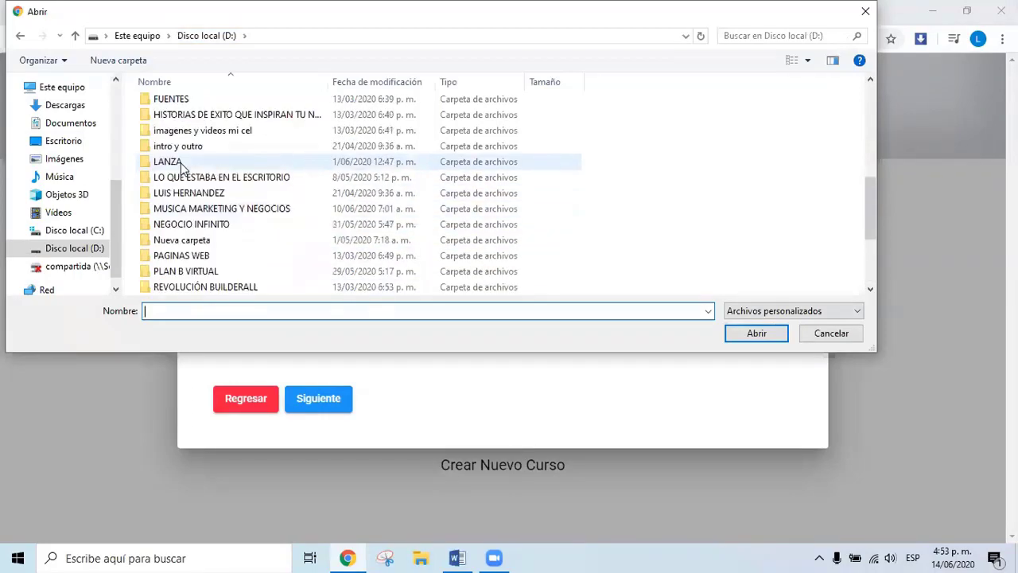
double_click(191, 224)
scroll(416, 213, down, 2)
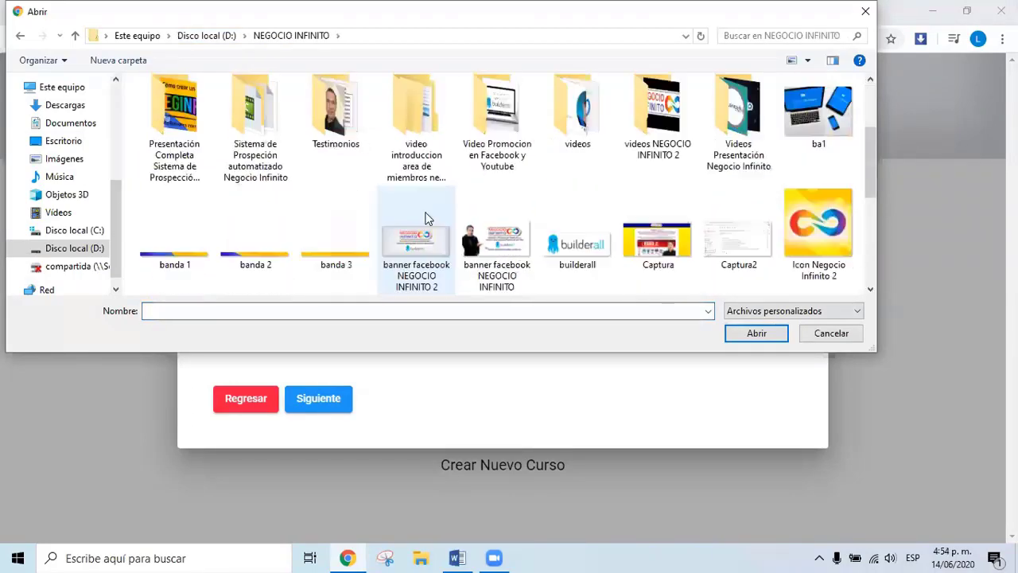
scroll(426, 219, down, 3)
scroll(426, 219, up, 5)
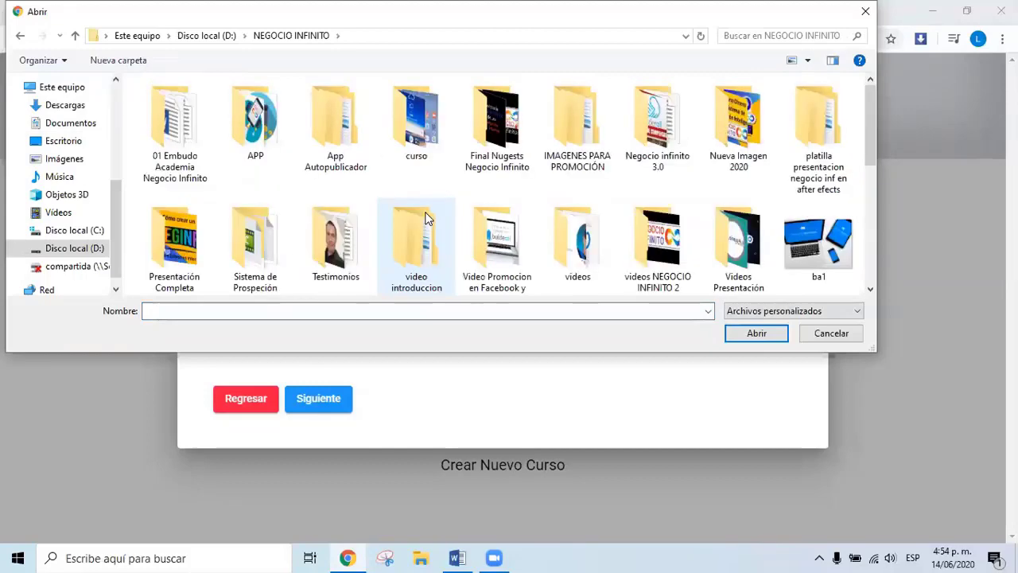
scroll(425, 218, down, 4)
scroll(425, 219, up, 2)
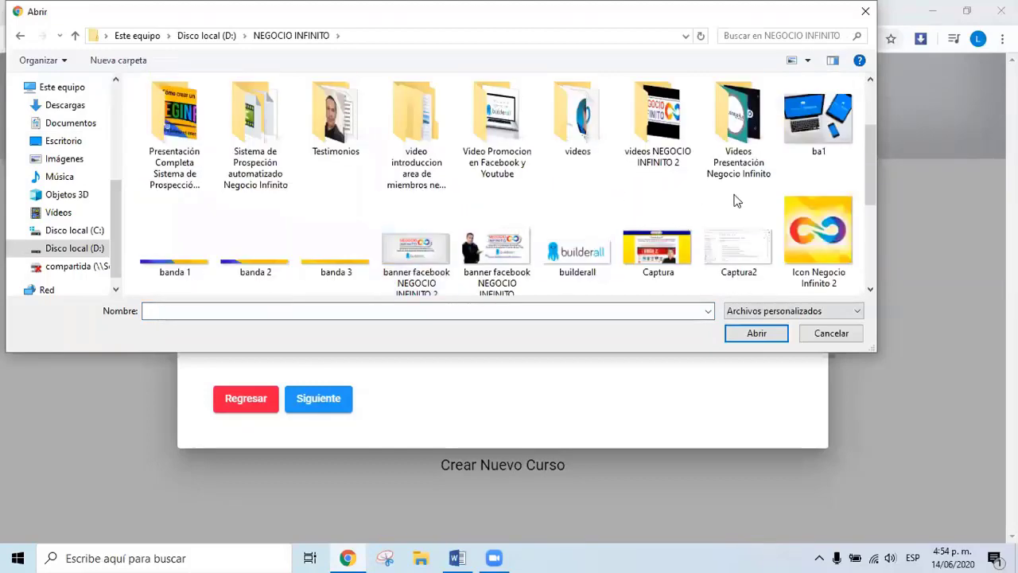
click(818, 230)
click(751, 334)
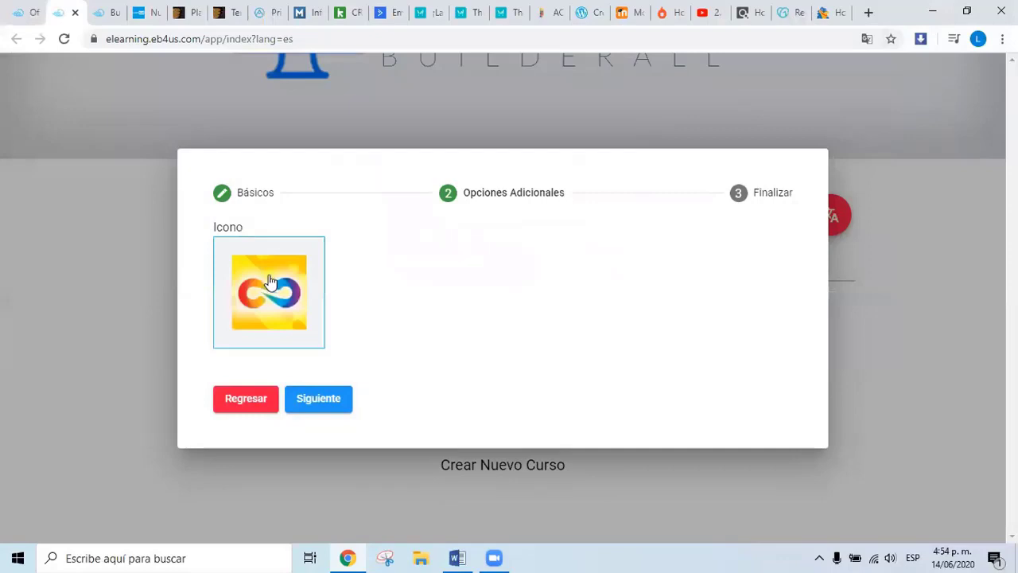
Keep the uploaded icon and finish creating the course with Siguiente and Crear Nuevo Curso.
click(270, 282)
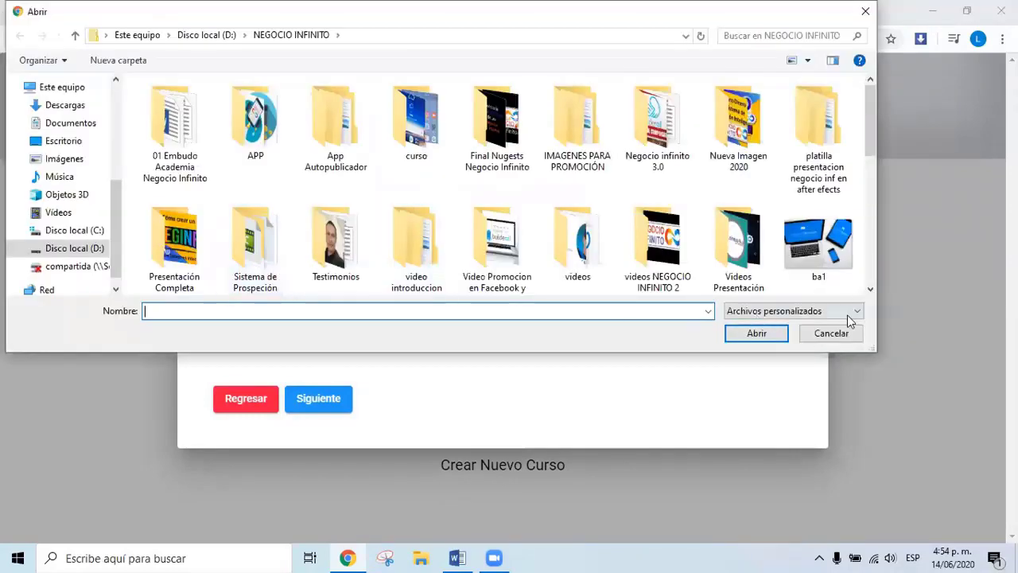
click(824, 334)
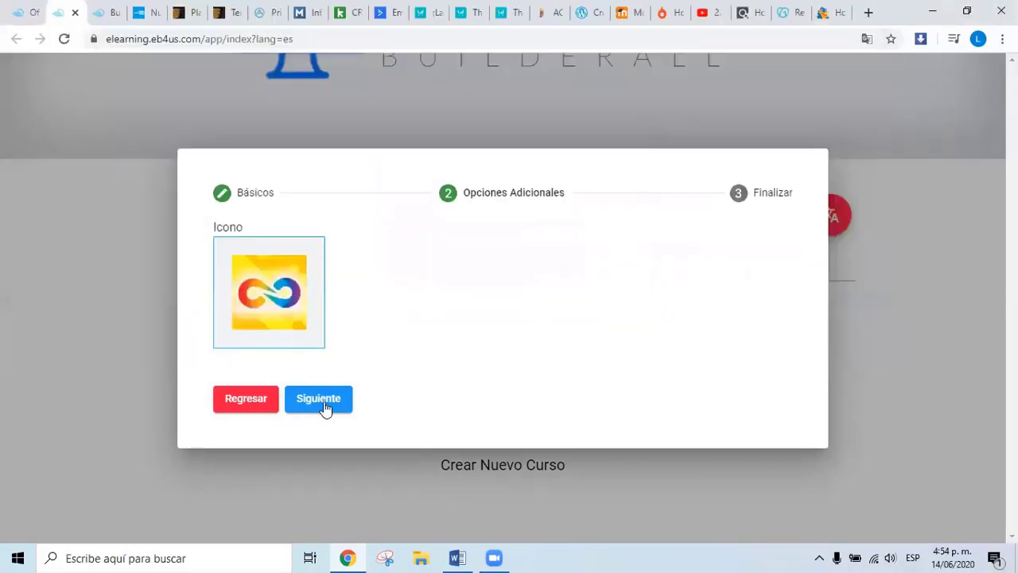
click(326, 406)
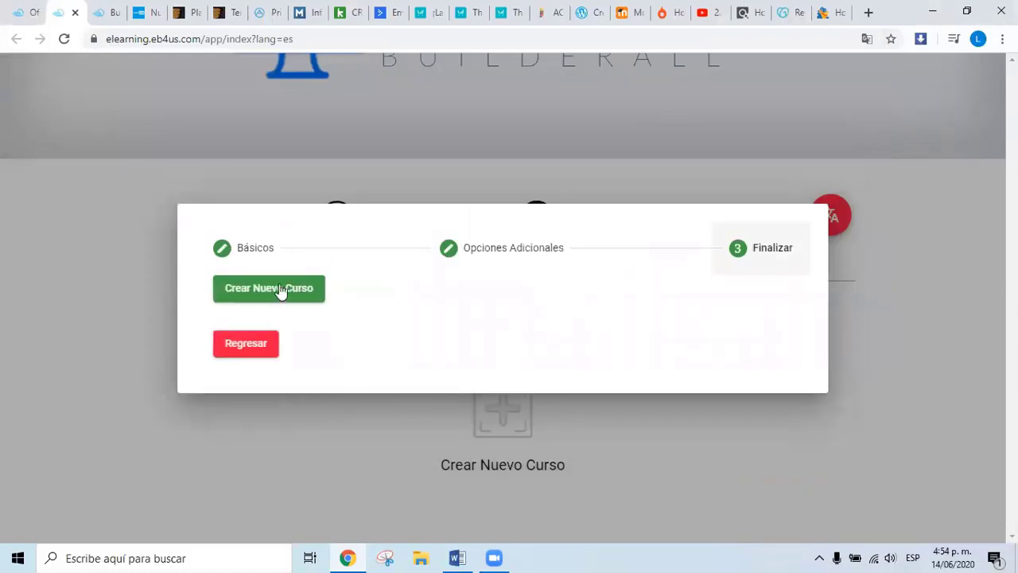
click(268, 291)
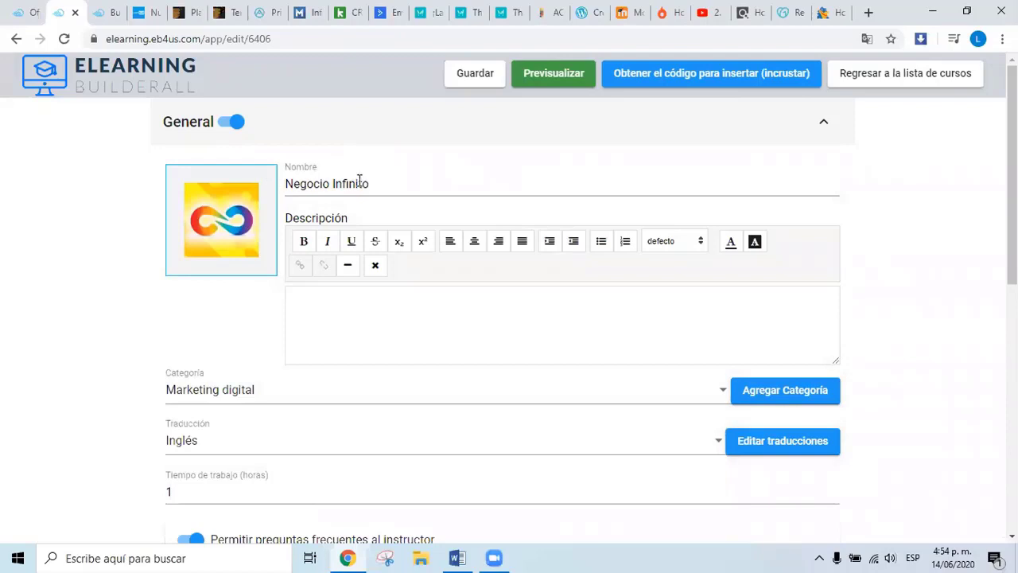
Write the description 'Curso donde enseño todas las tecnicas de marketing', capitalising Marketing.
click(330, 188)
click(332, 304)
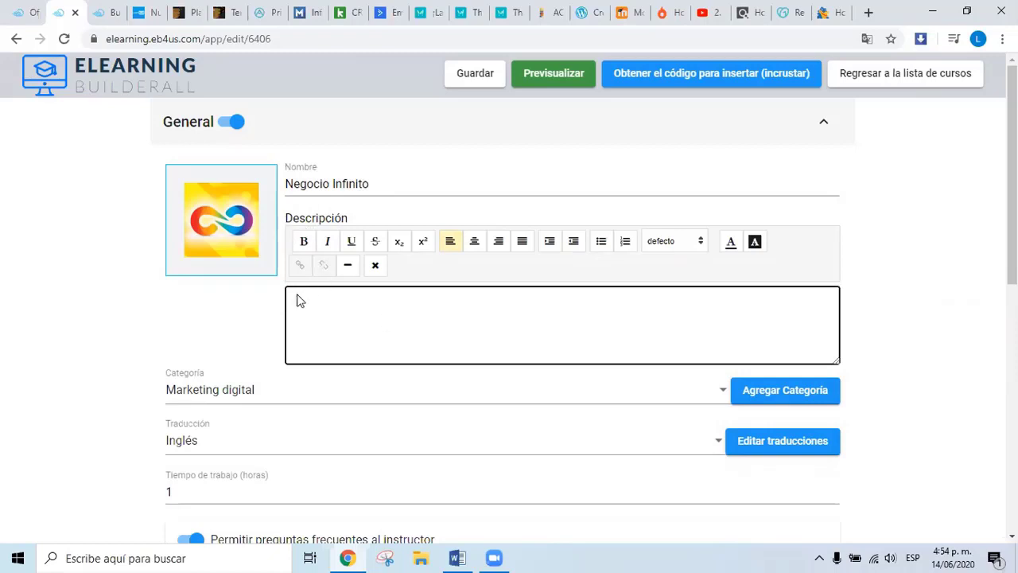
text(Curso donde enseño toda)
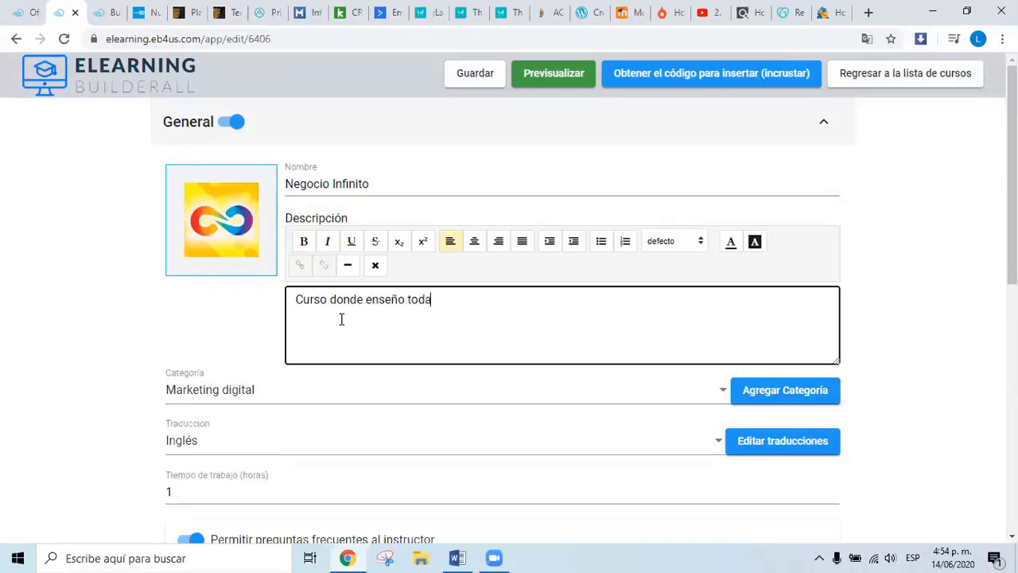
text(s las tecnicas de ma)
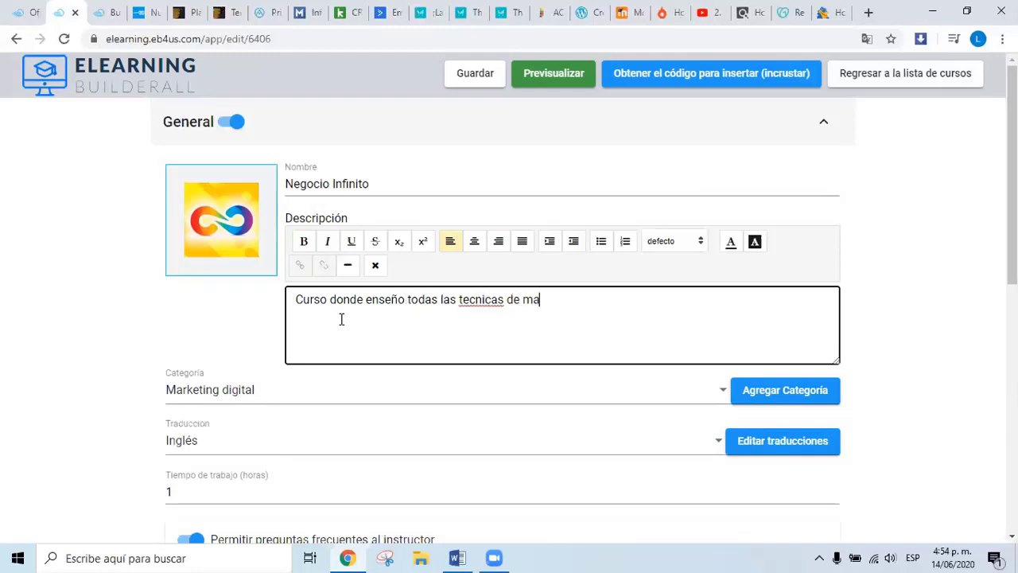
text(rketing Digital)
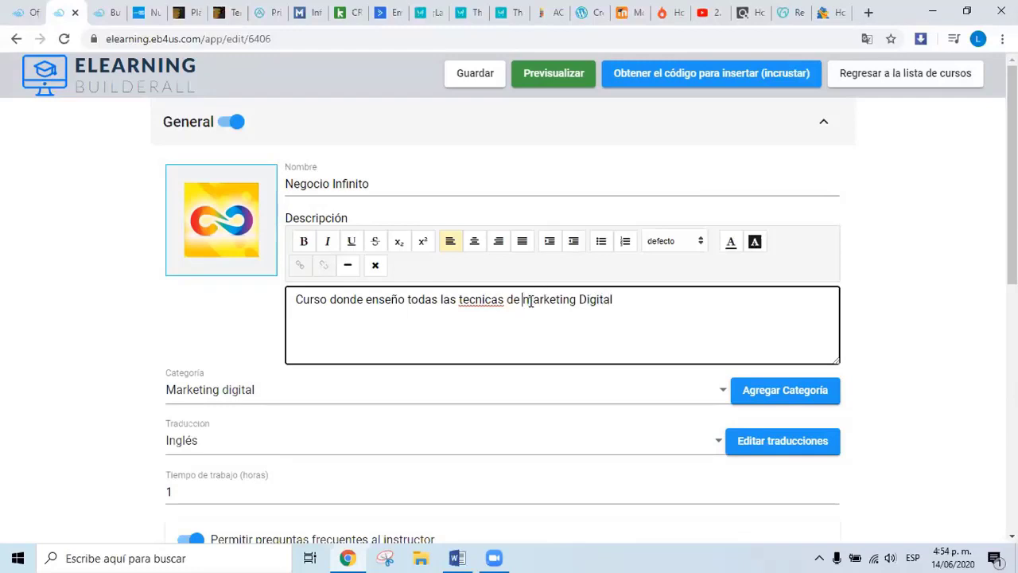
key(shift+Right)
text(M)
Change 'tecnicas' to 'Técnicas' and replace 'todas las' with 'muchas' in the description.
click(460, 299)
key(shift+Right)
drag(463, 299, 471, 299)
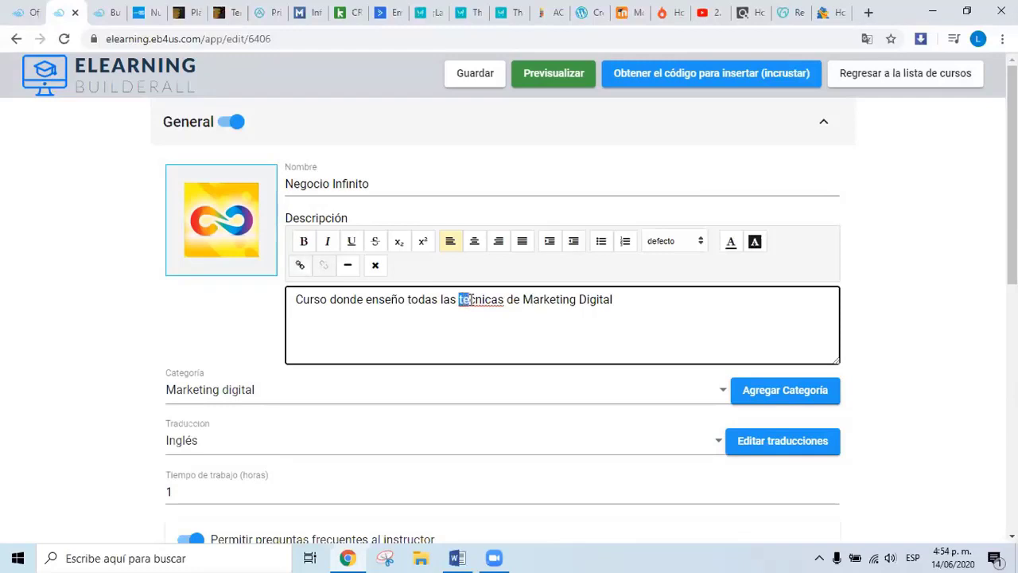
text(Té)
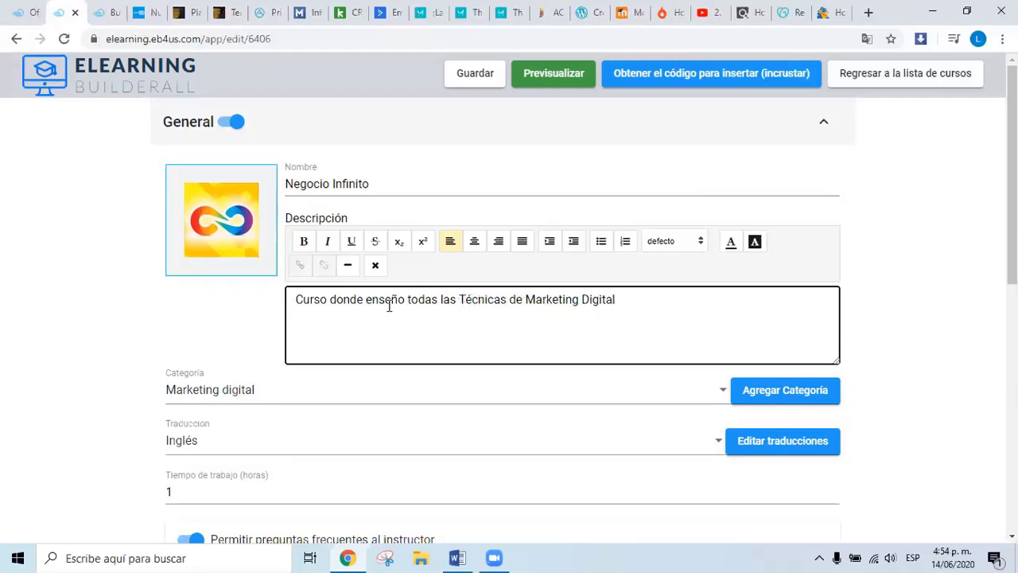
drag(409, 299, 434, 298)
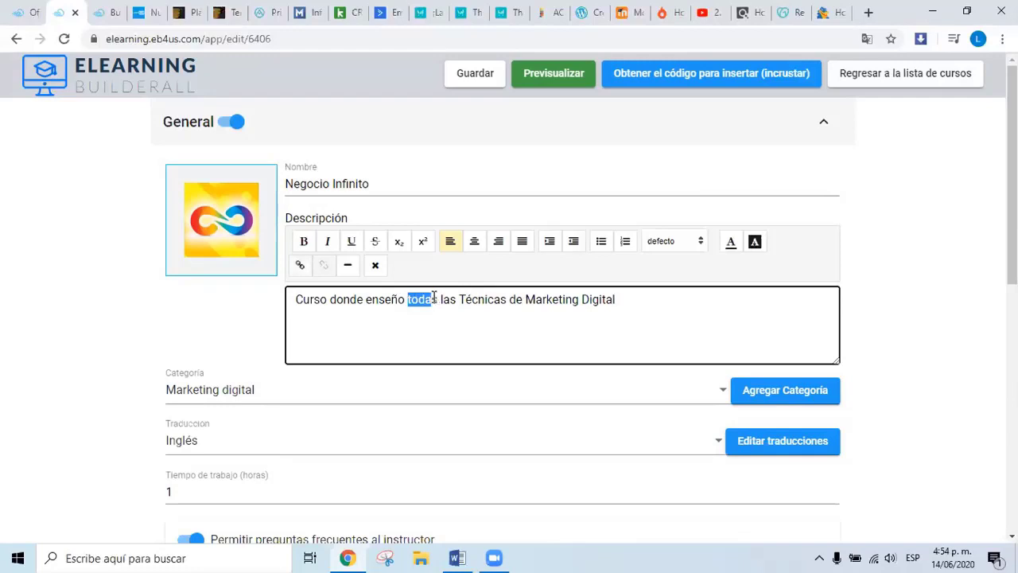
text(mo)
key(BackSpace)
text(ucha)
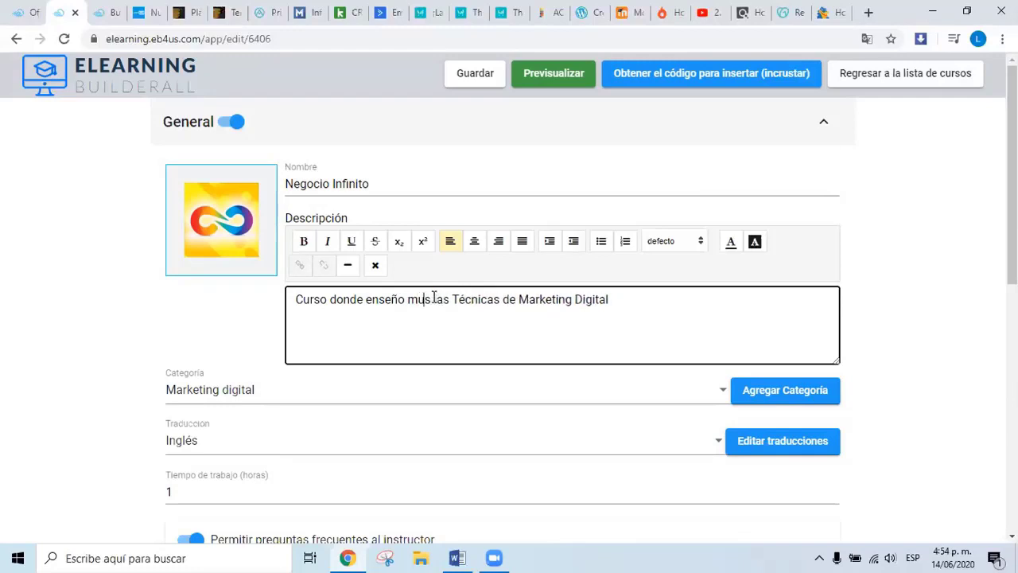
text(s)
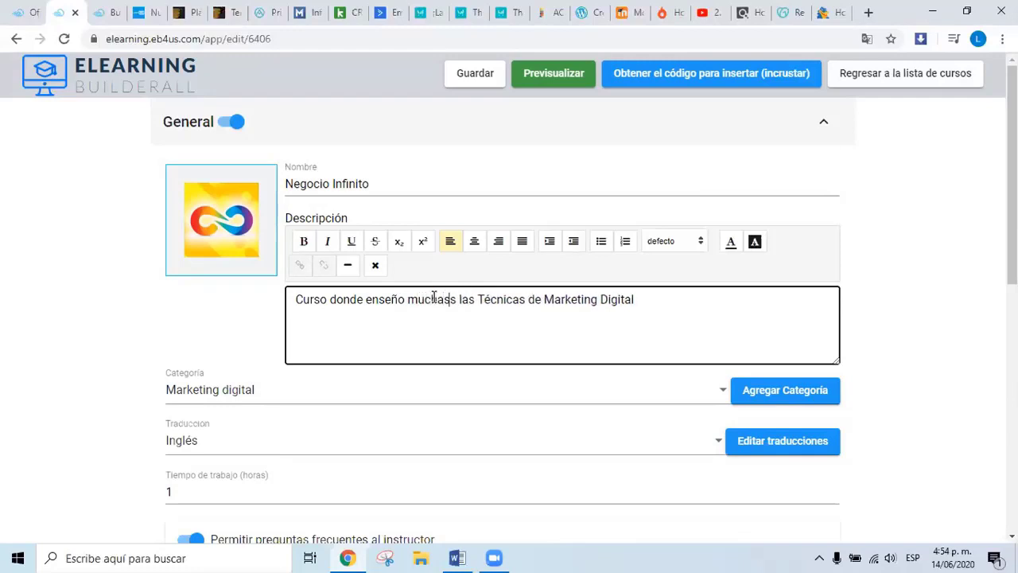
key(BackSpace)
drag(455, 300, 473, 303)
key(BackSpace)
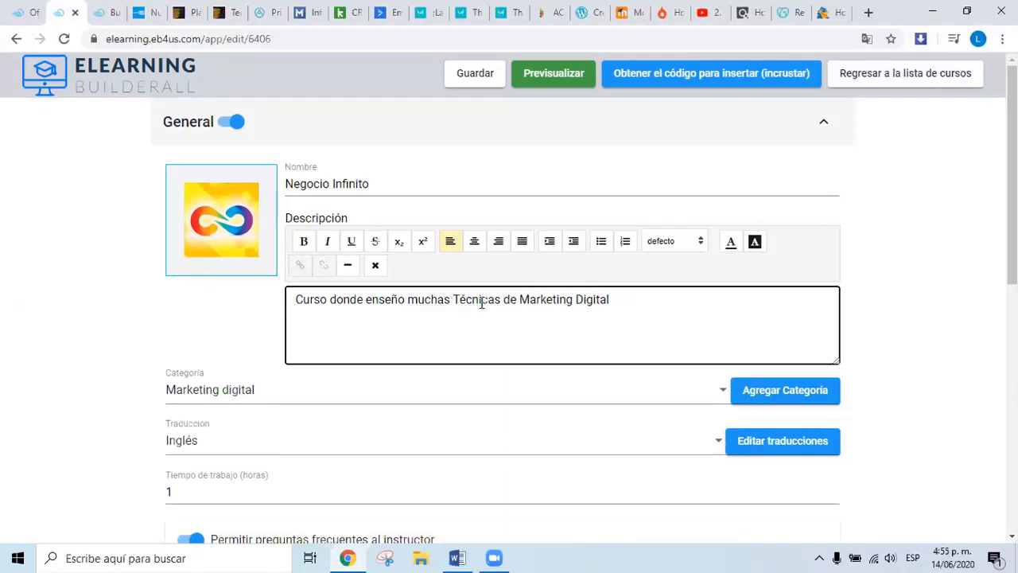
scroll(371, 318, down, 2)
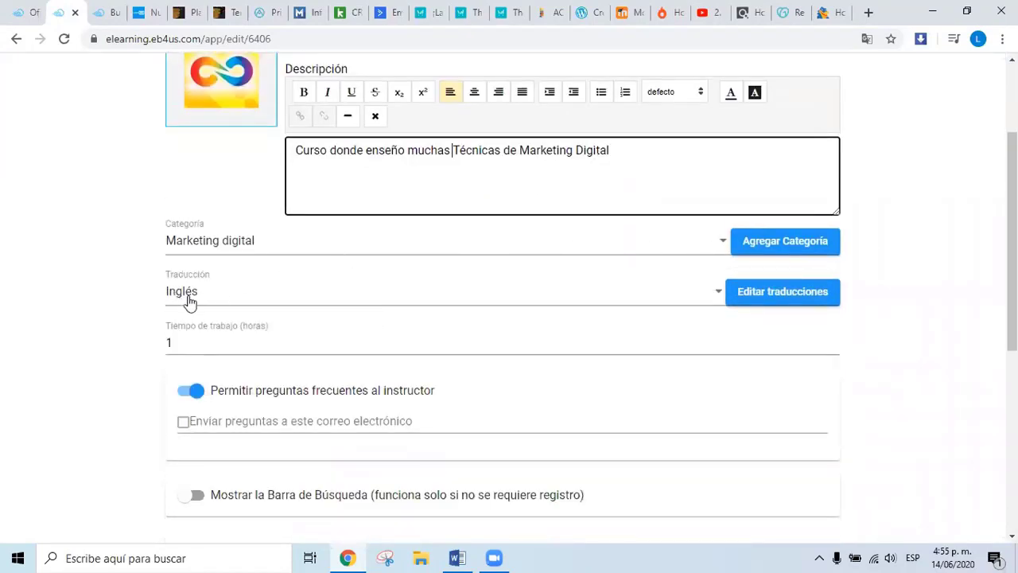
click(220, 302)
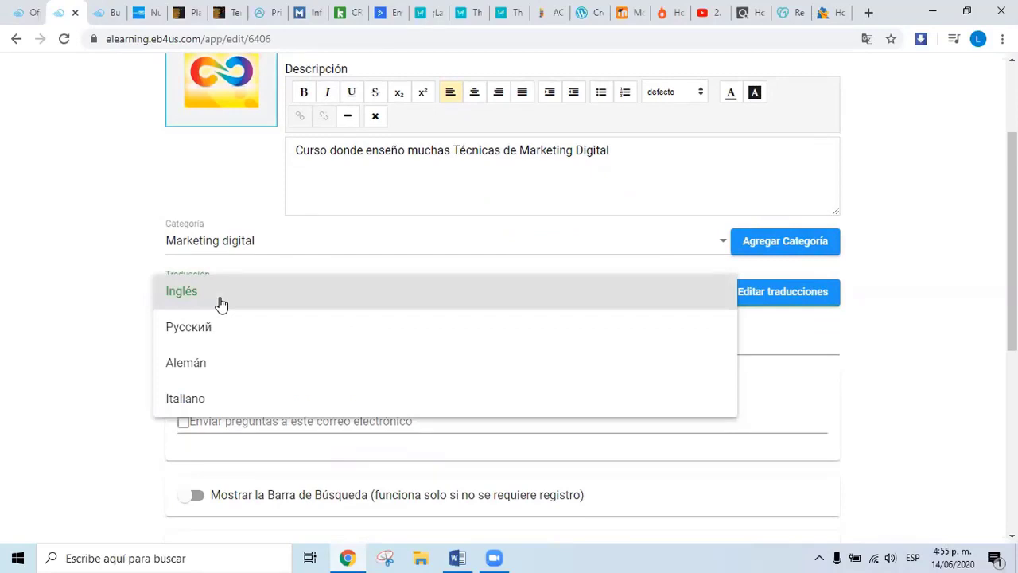
scroll(249, 335, down, 2)
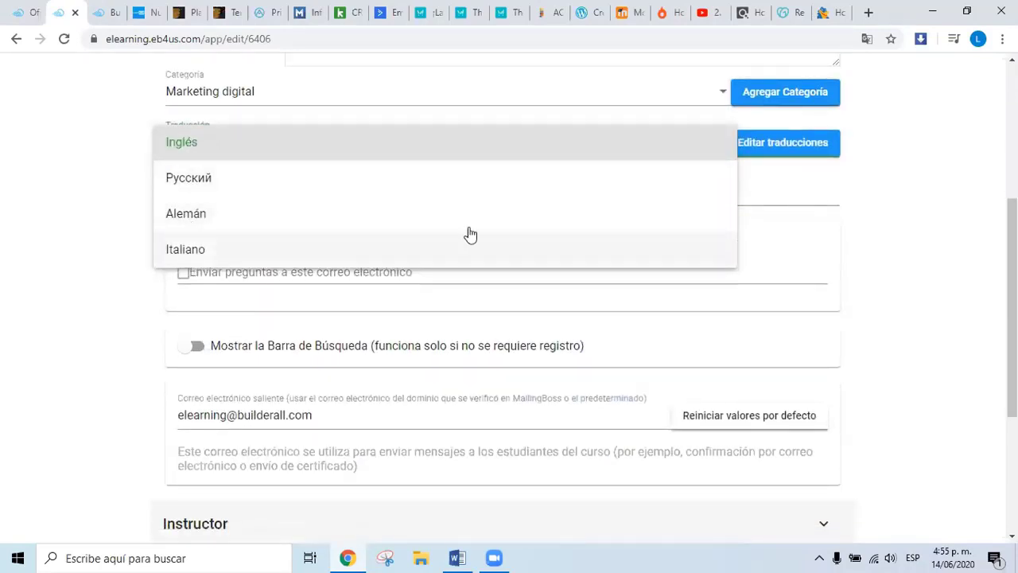
click(935, 220)
scroll(929, 217, up, 2)
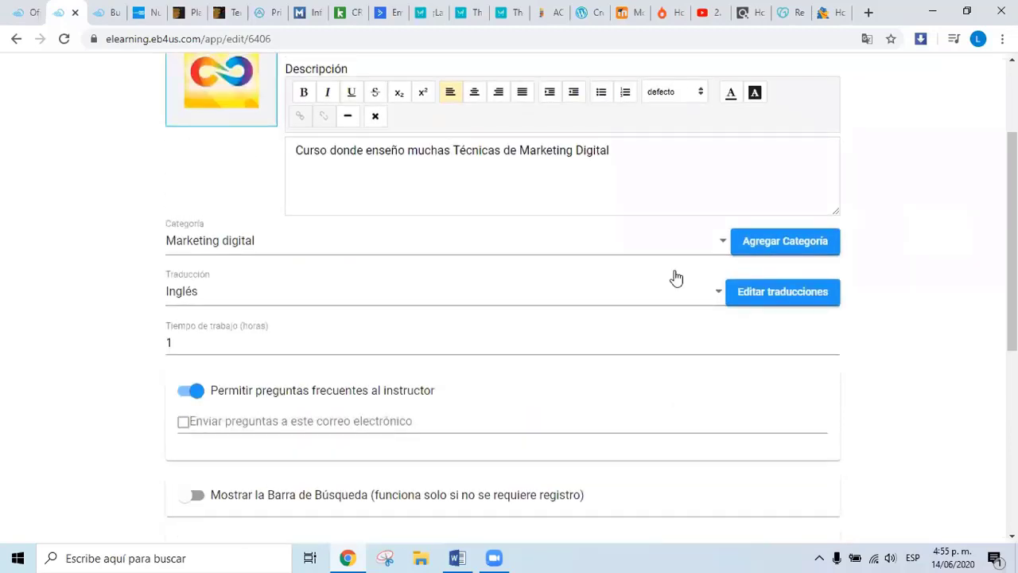
click(687, 295)
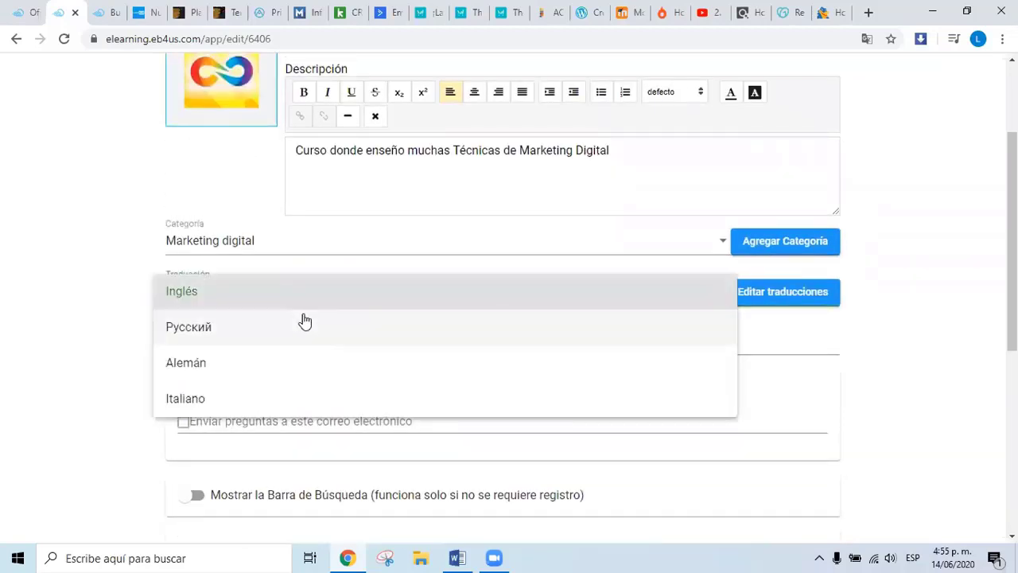
click(93, 322)
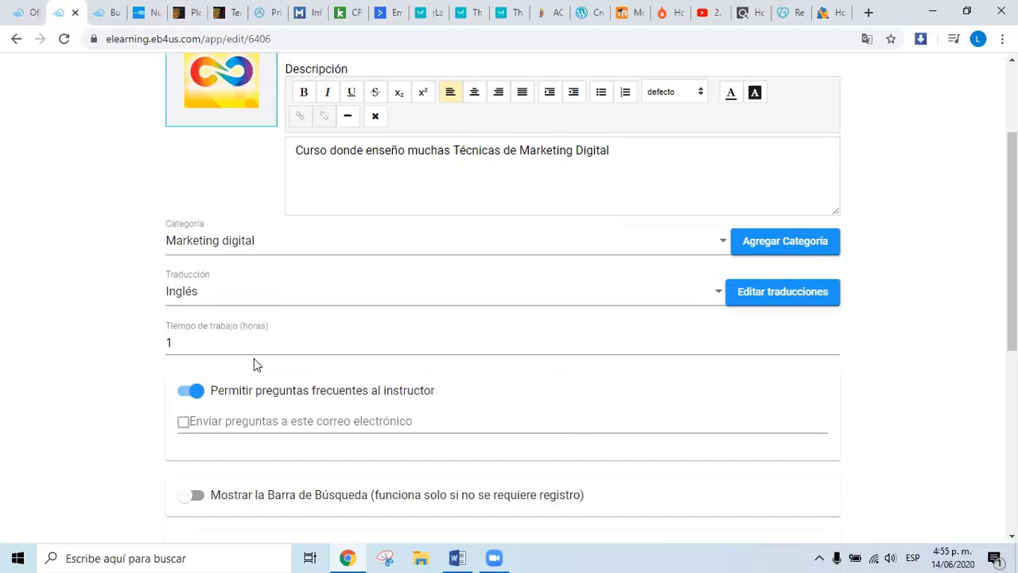
click(171, 344)
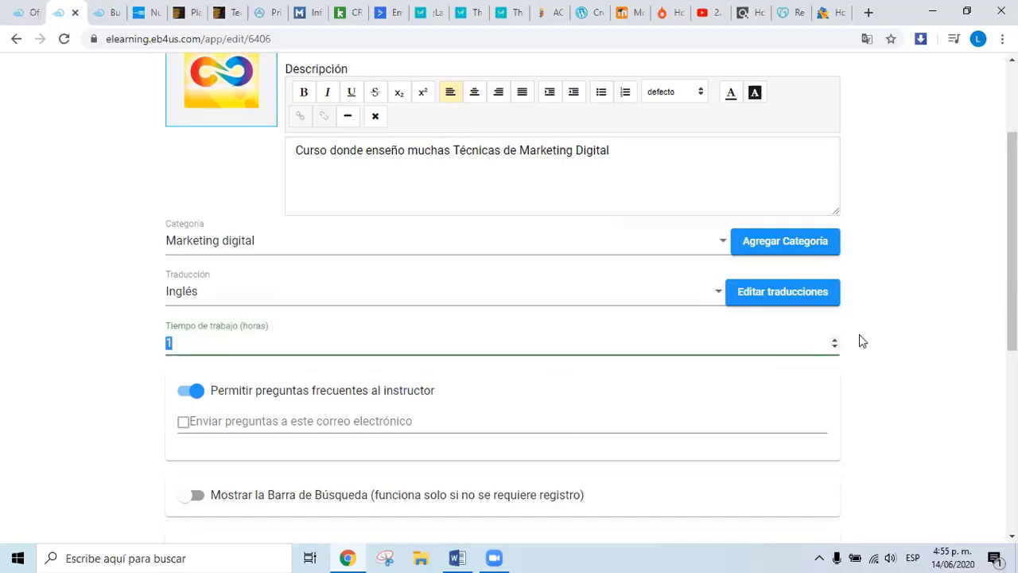
click(834, 341)
click(834, 341)
click(834, 346)
scroll(450, 390, down, 1)
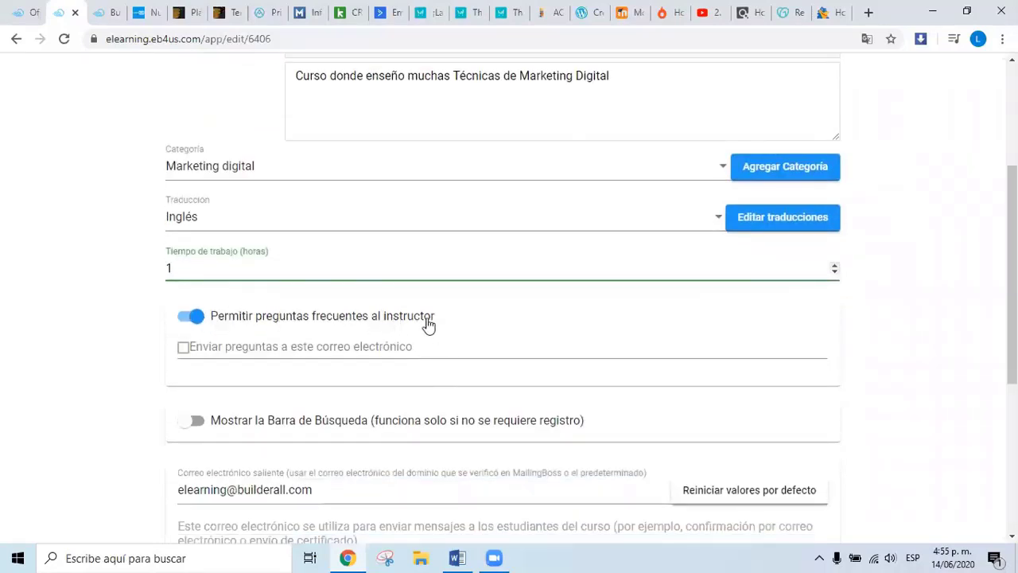
Keep 'Permitir preguntas frecuentes' on and enter the instructor's e-mail as the questions destination.
click(191, 317)
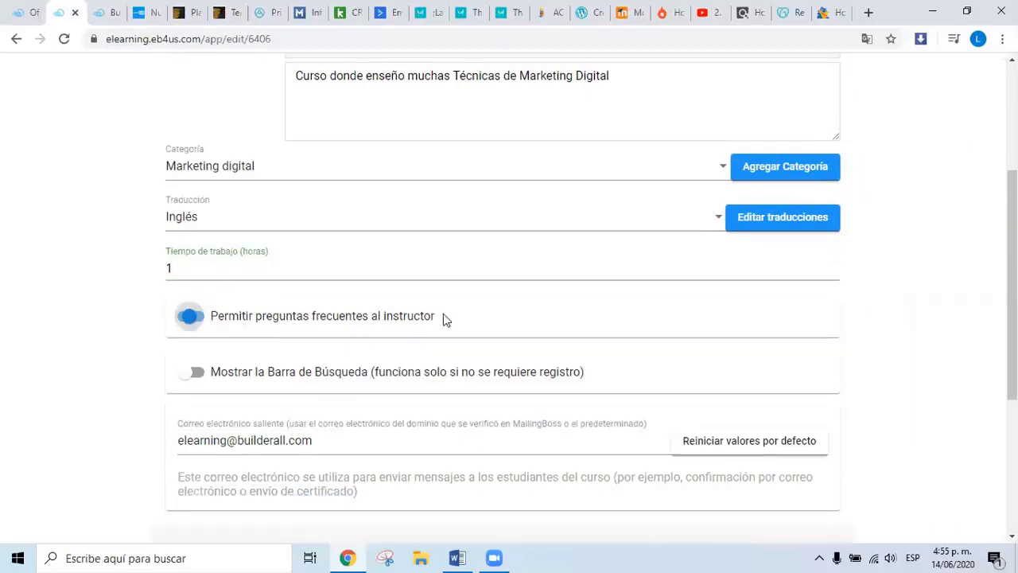
click(199, 321)
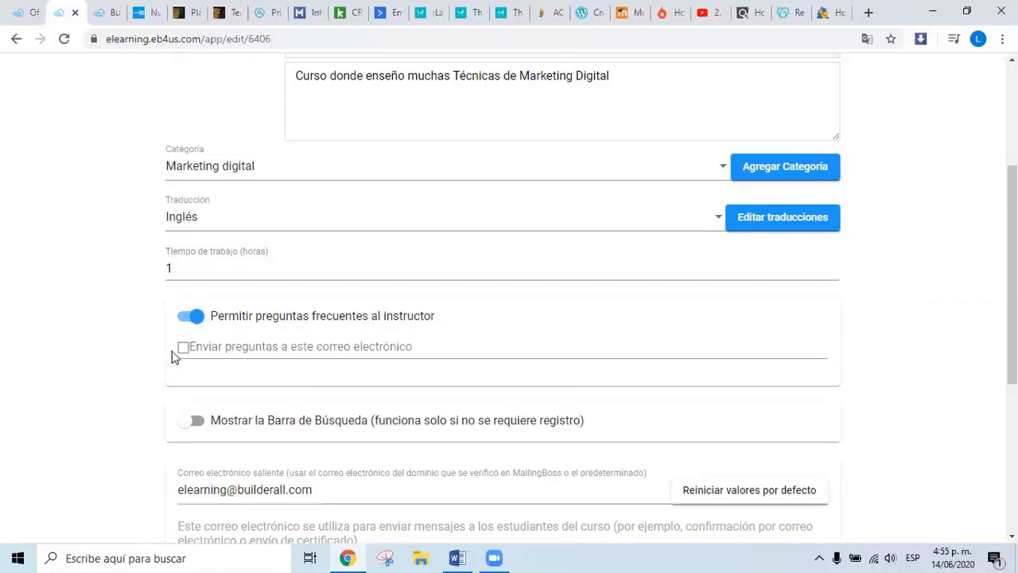
click(183, 351)
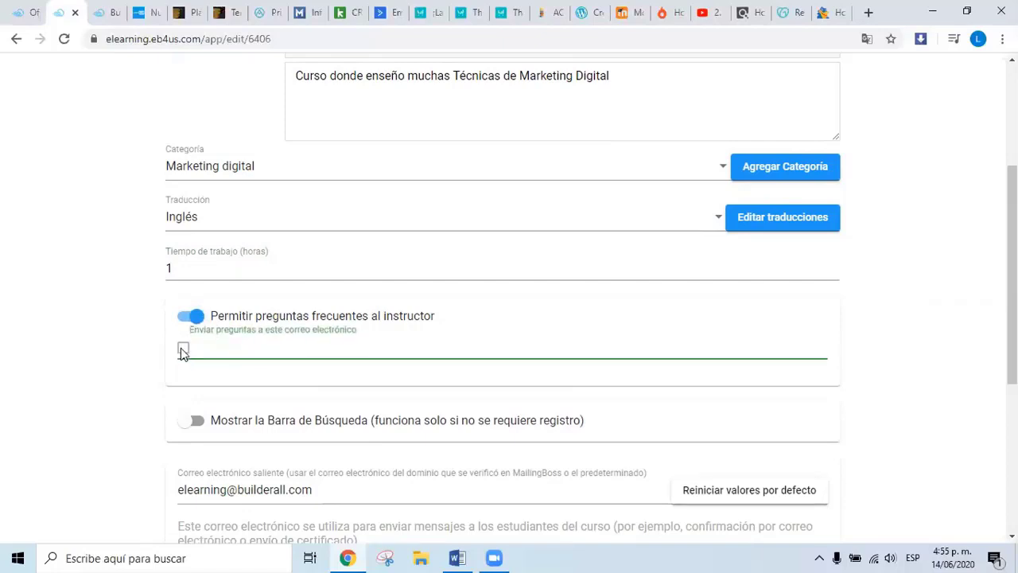
click(182, 348)
click(182, 348)
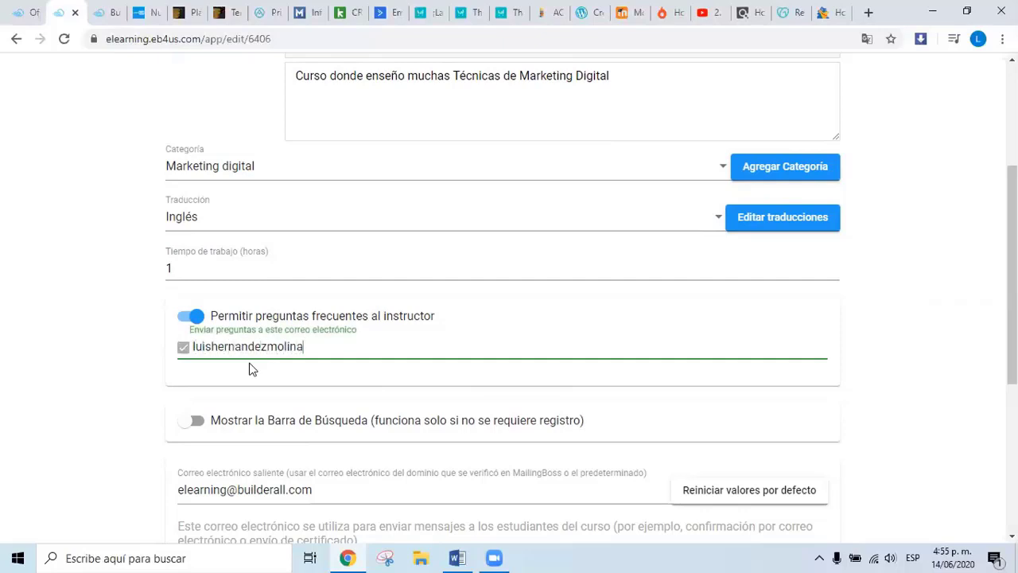
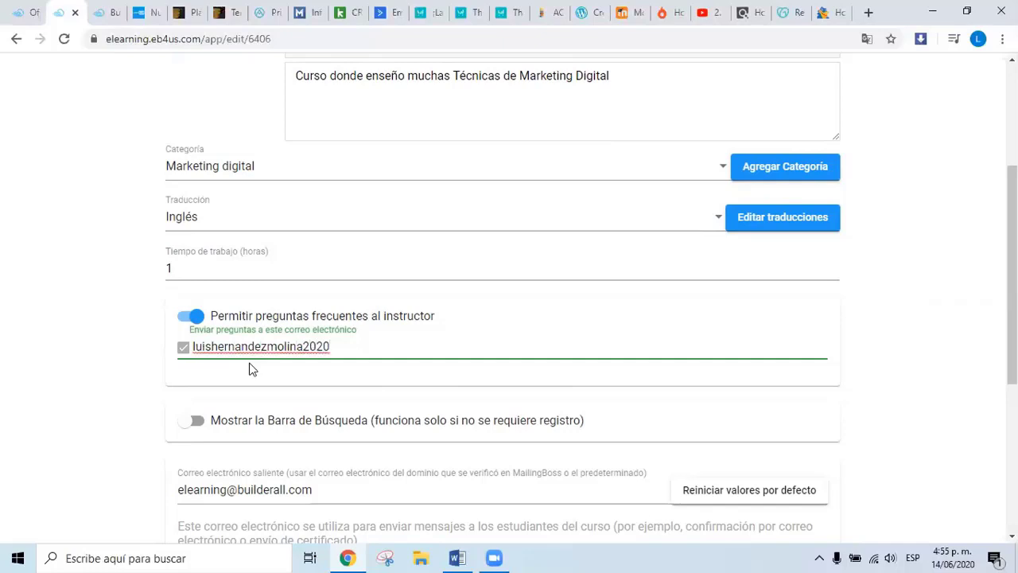
scroll(419, 322, down, 3)
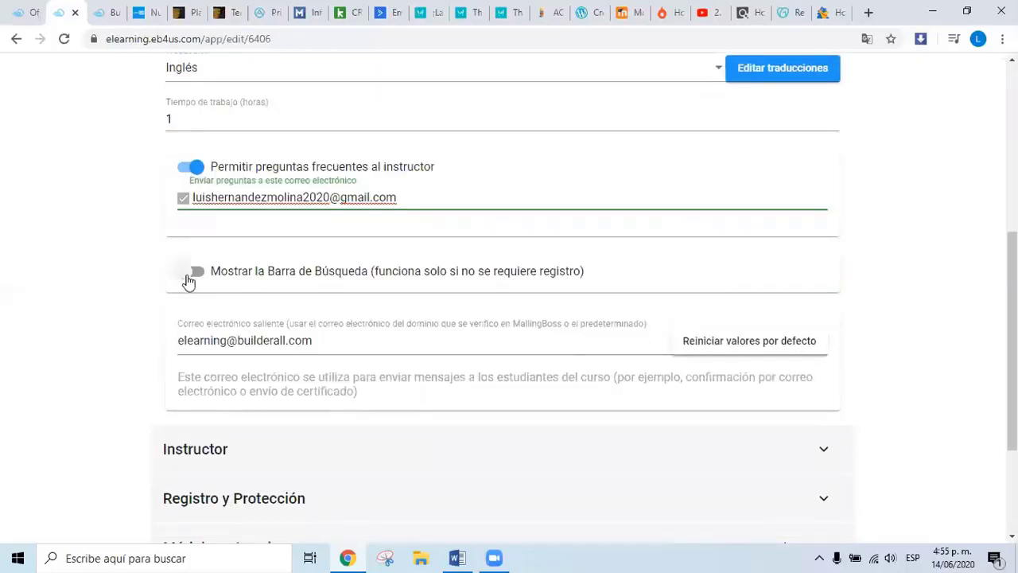
click(190, 274)
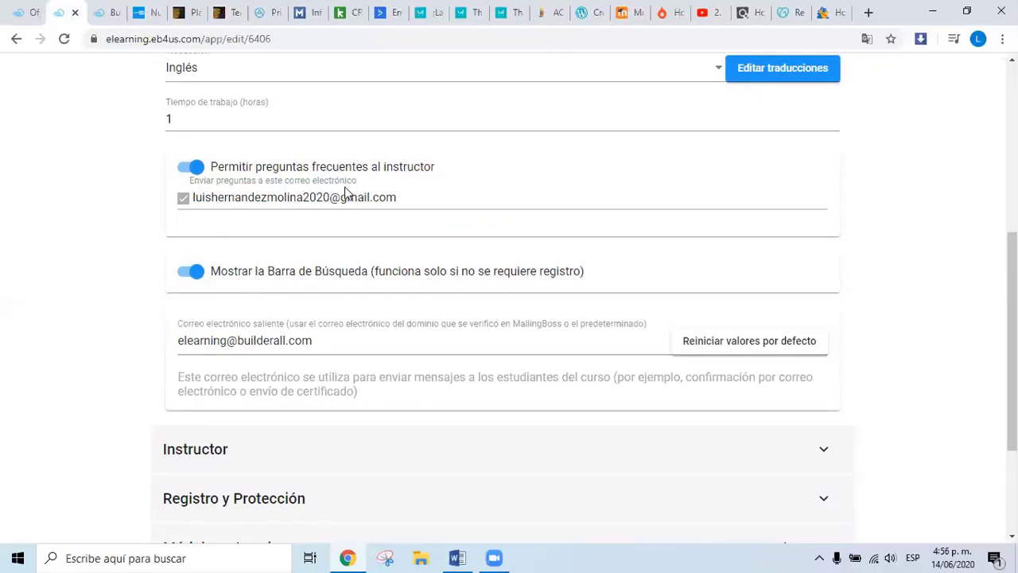
click(187, 275)
click(193, 281)
click(191, 278)
scroll(248, 175, up, 1)
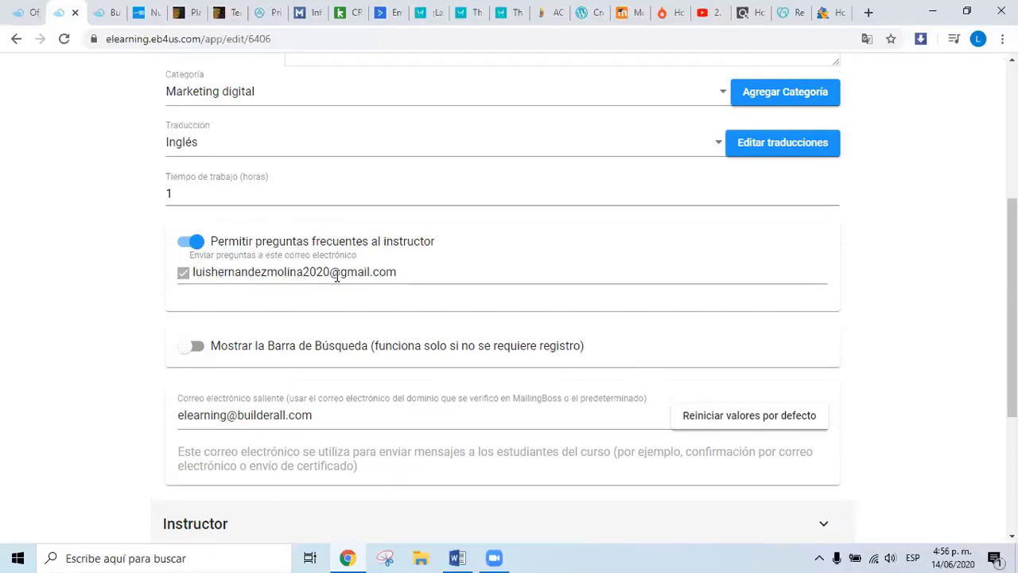
scroll(337, 279, down, 2)
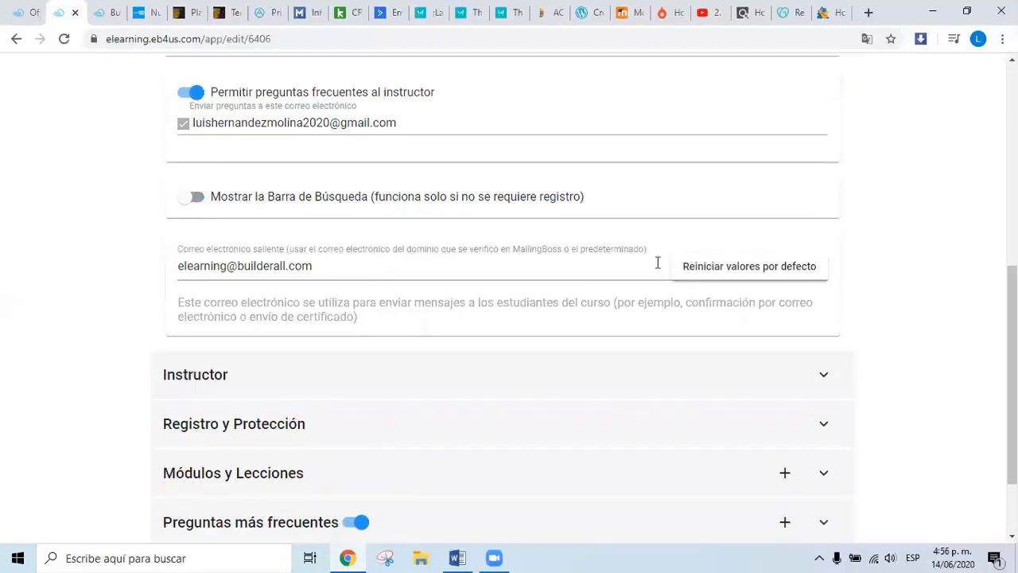
Leave the default outgoing sender address and save the Negocio Infinito settings with Guardar.
click(319, 271)
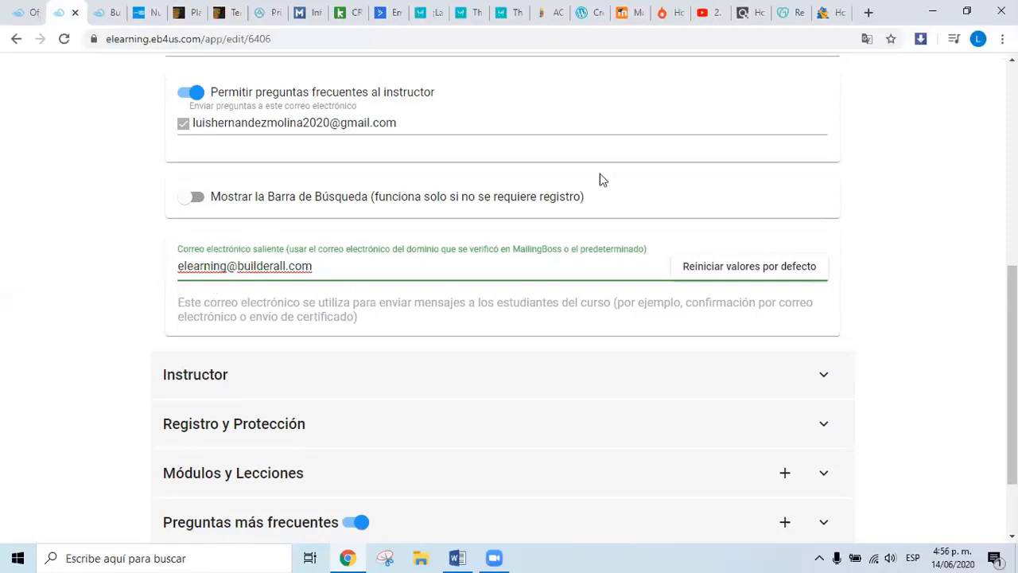
scroll(601, 180, up, 6)
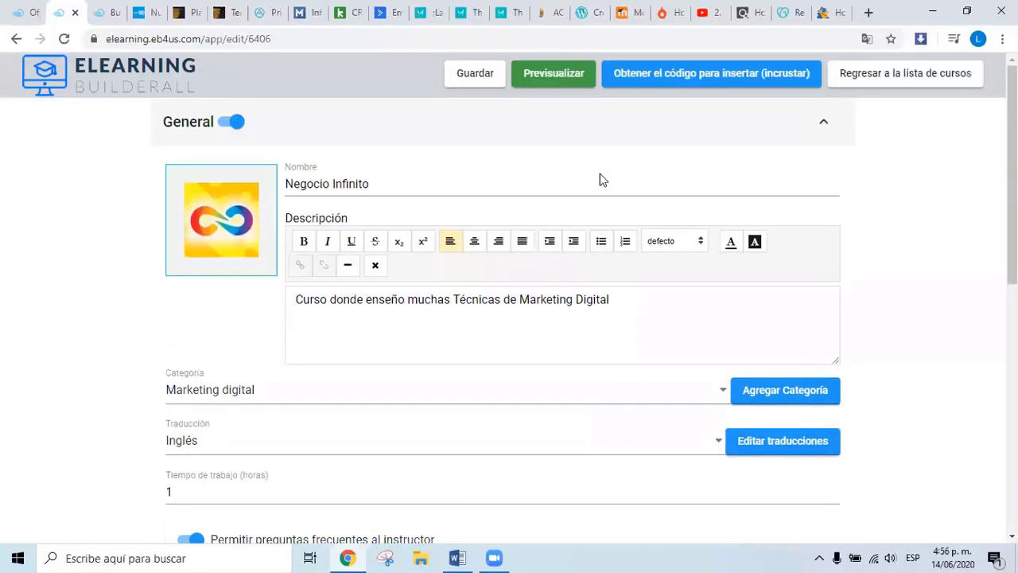
click(475, 77)
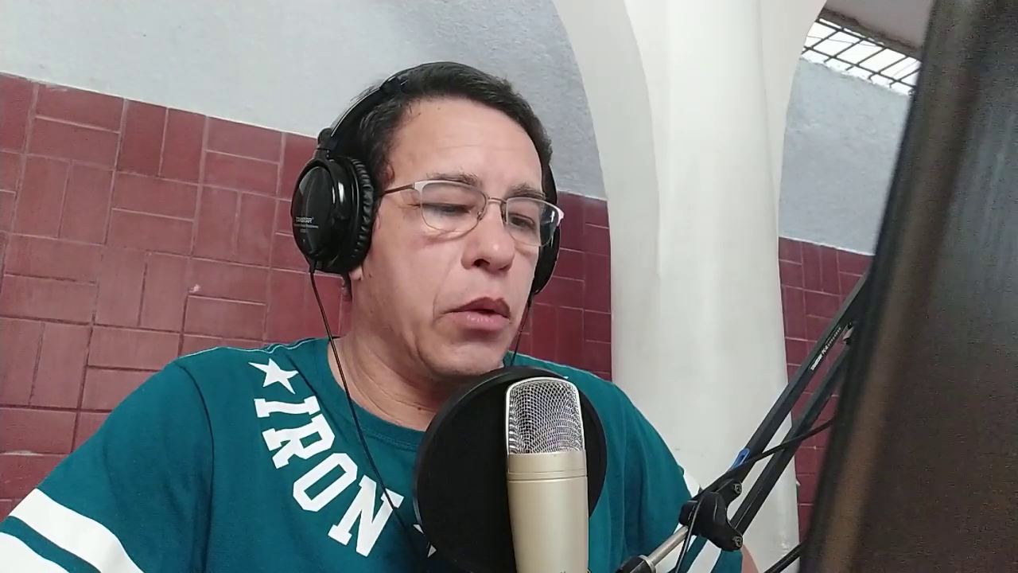